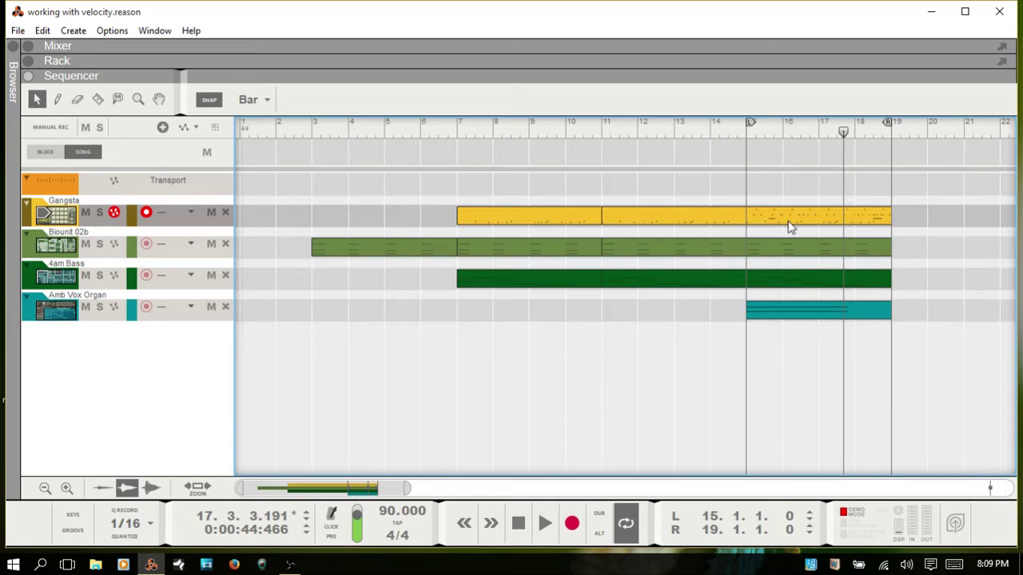
Open the Gangsta drum clip in Edit mode and scroll to bars 16.2–18.1.
double_click(798, 219)
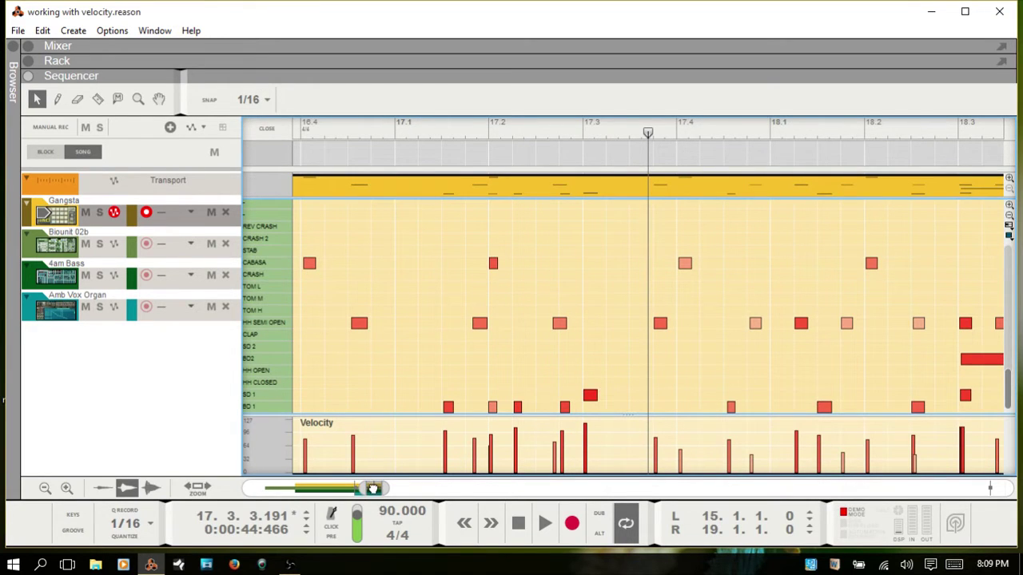
left_click_drag(372, 488, 365, 488)
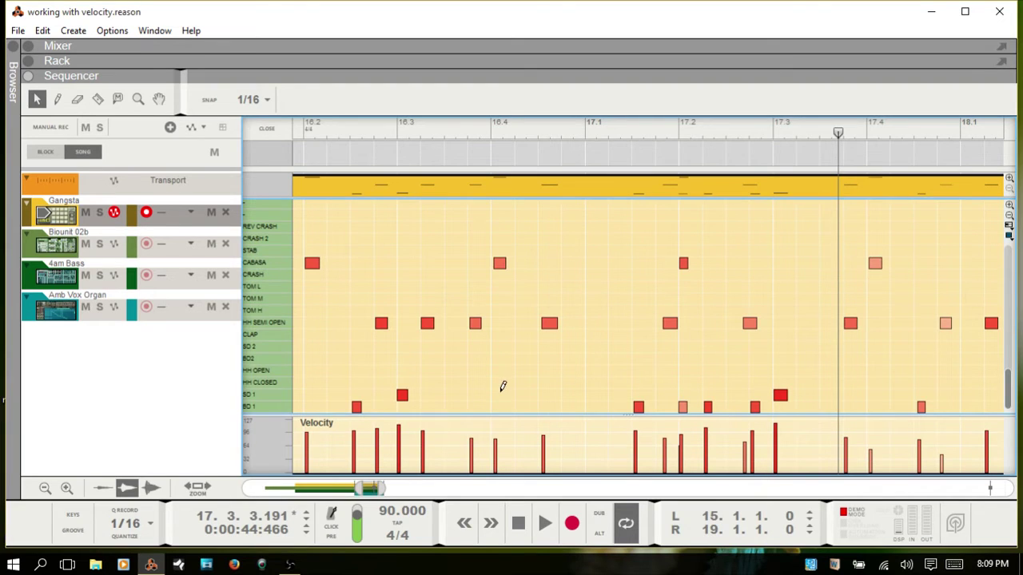
With the Pencil tool, redraw a Cabasa hit's velocity bar lower in the Velocity lane.
key("w")
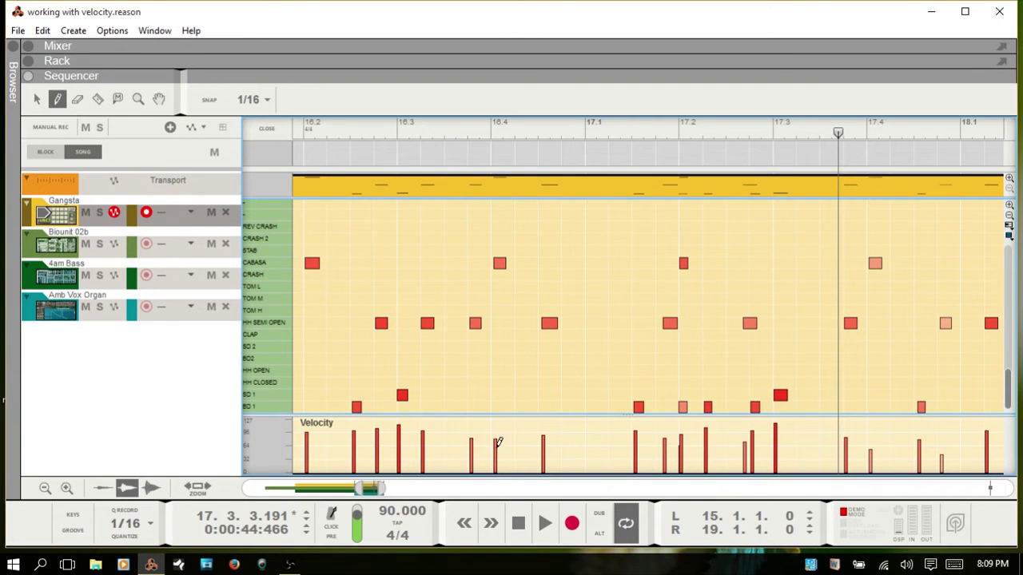
mouse_move(496, 441)
left_mouse_down()
mouse_move(495, 461)
mouse_move(500, 411)
mouse_move(497, 452)
mouse_move(497, 438)
left_mouse_up()
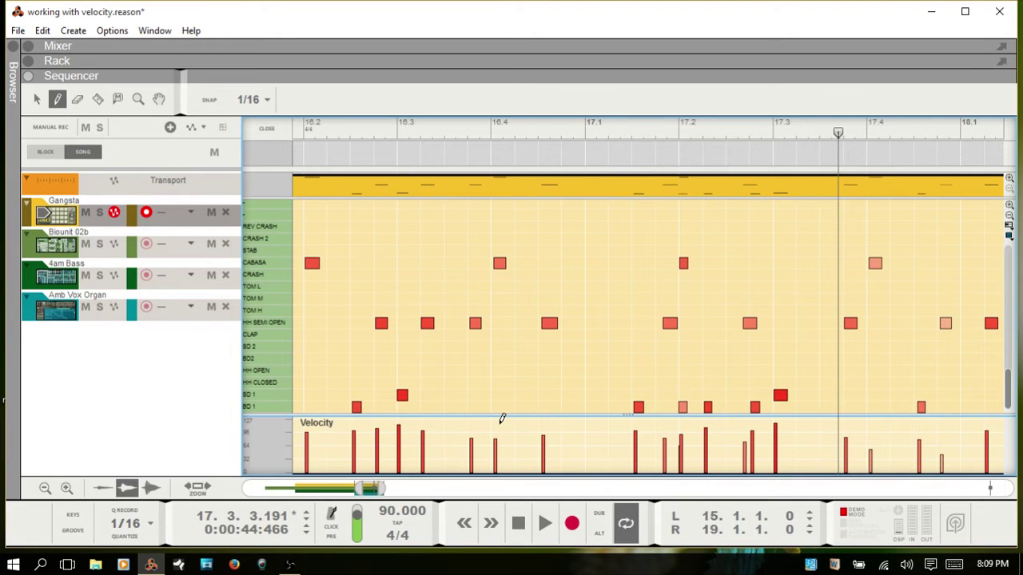
left_click(495, 423)
left_click_drag(496, 429, 496, 438)
left_click_drag(336, 457, 769, 424)
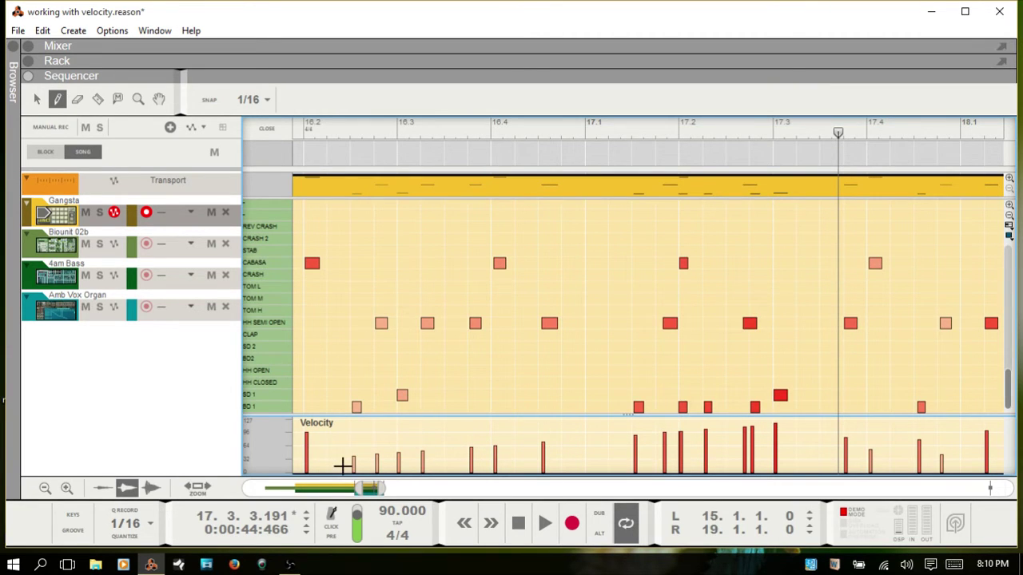
left_click_drag(344, 467, 821, 426)
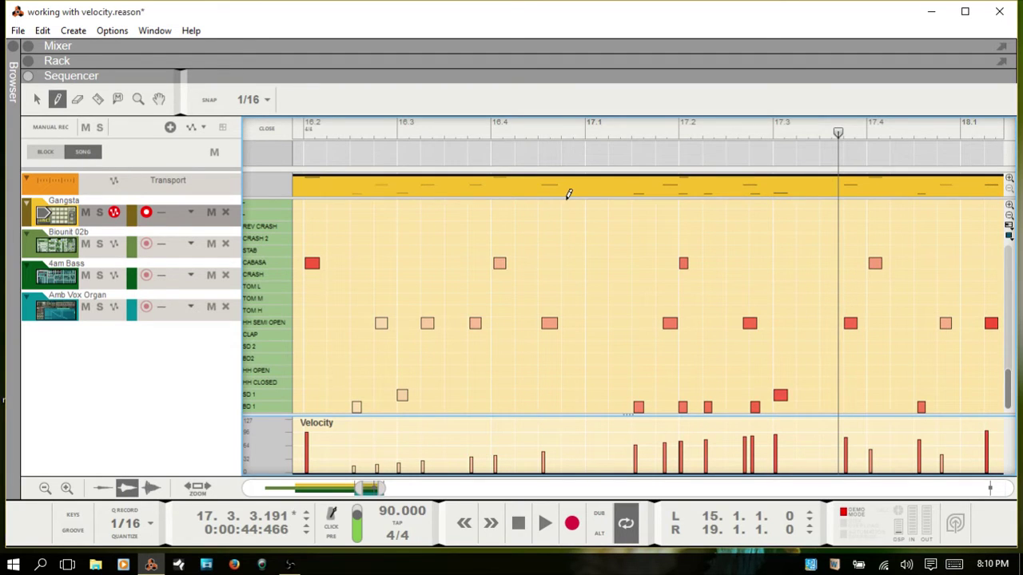
key("ctrl+z")
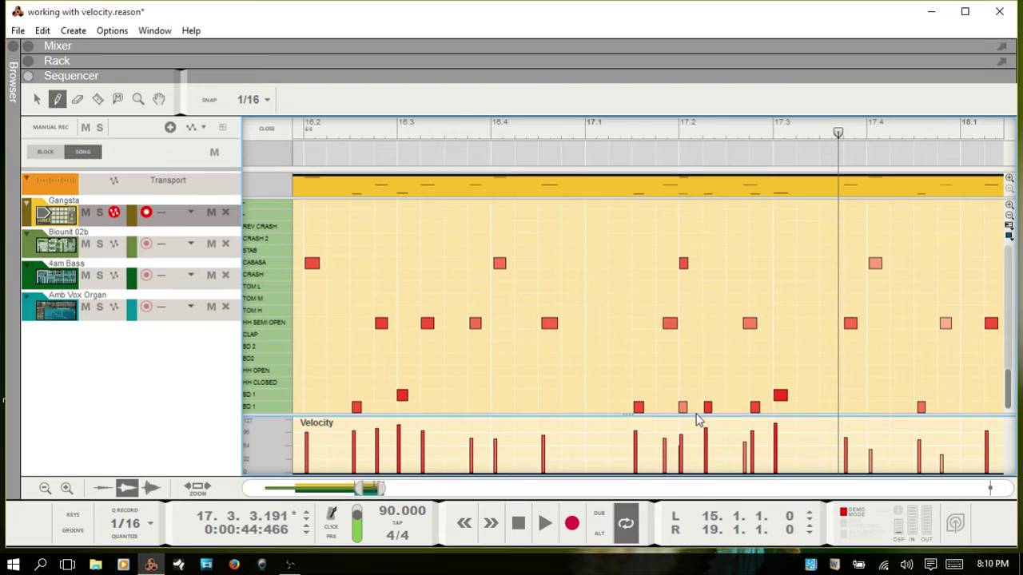
Redraw the velocity at 17.2 briefly lower, then back up high, and return to the Selection tool.
key("q")
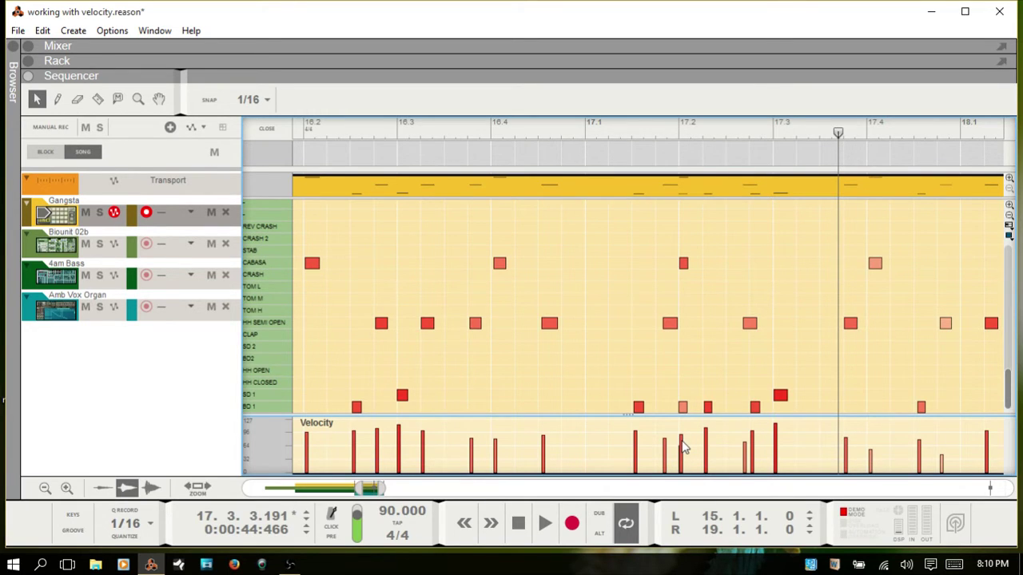
key("w")
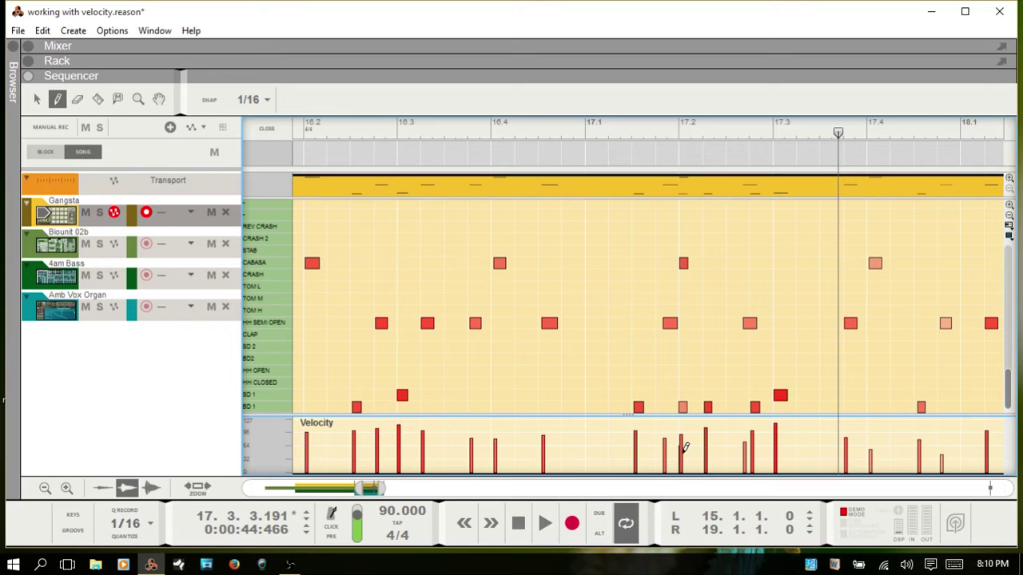
left_click(683, 451)
left_click(682, 441)
left_click(682, 436)
key("q")
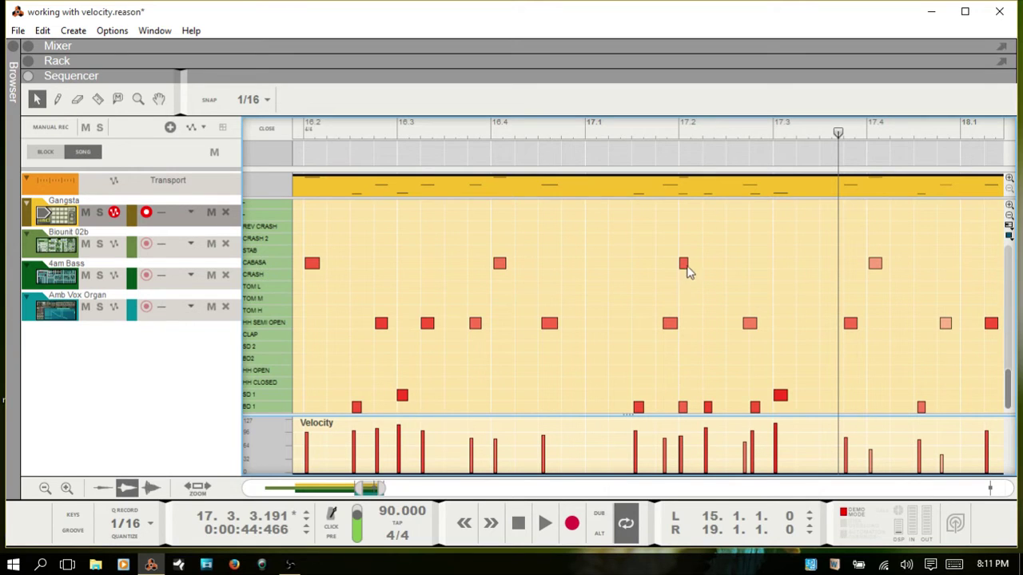
Select the BD 1 kick at 17.2 and redraw its velocity from 86 down to 72.
left_click(683, 408)
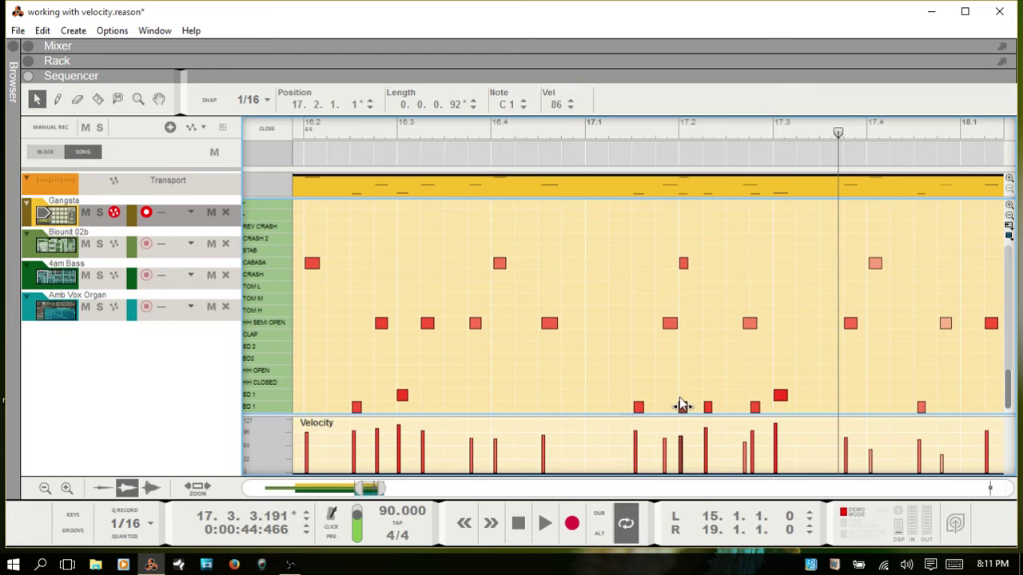
key("w")
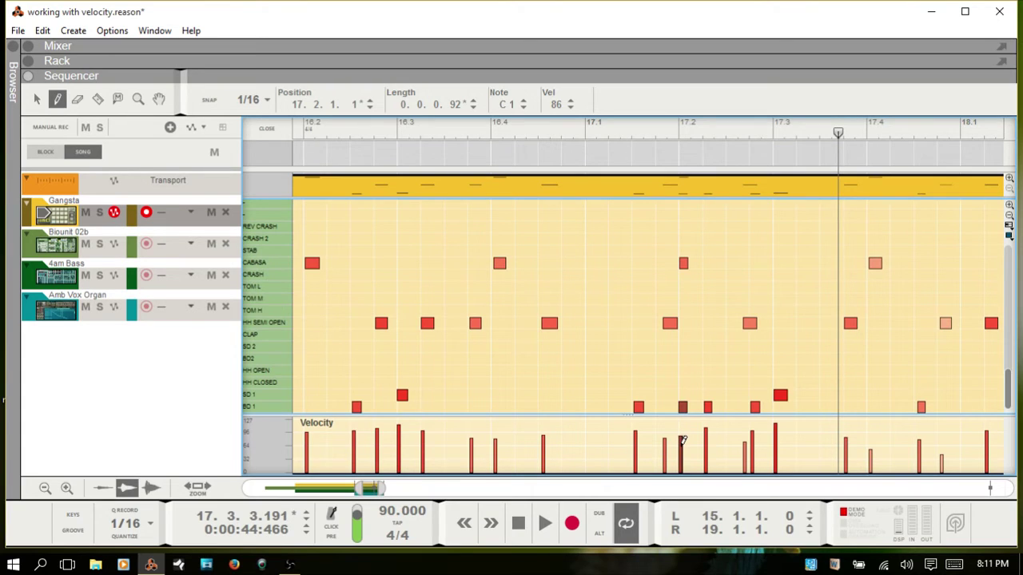
left_click(682, 441)
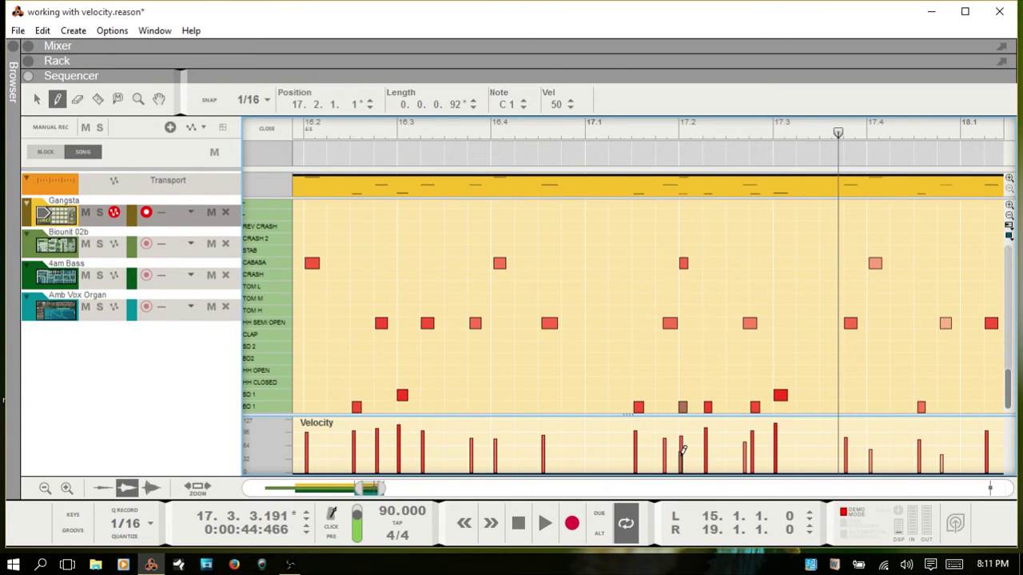
left_click_drag(683, 452, 685, 453)
left_click_drag(684, 450, 685, 445)
Set the CABASA hit at 17.2 to velocity 80 in the inspector, after briefly trying 50.
key("q")
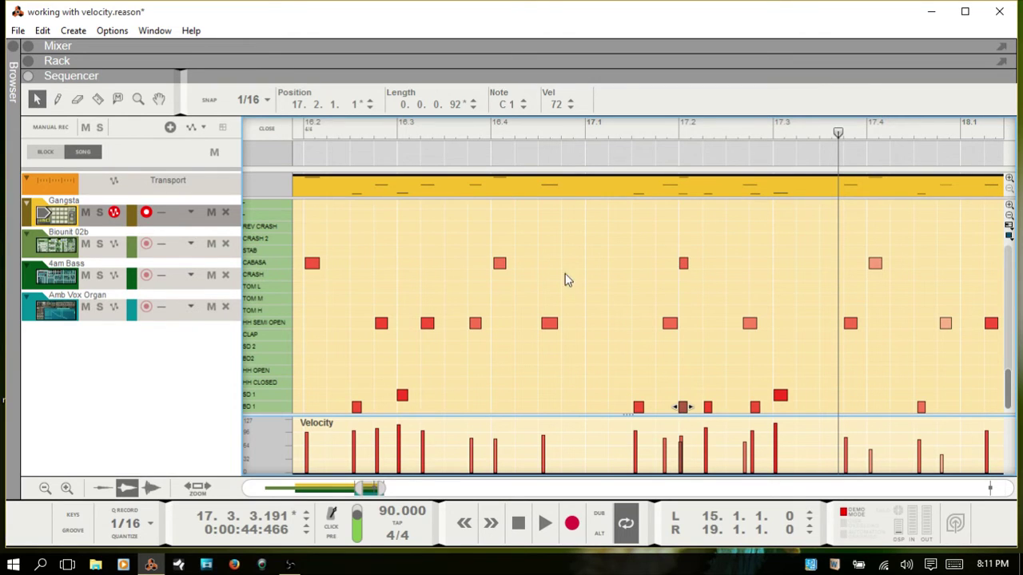
left_click(684, 264)
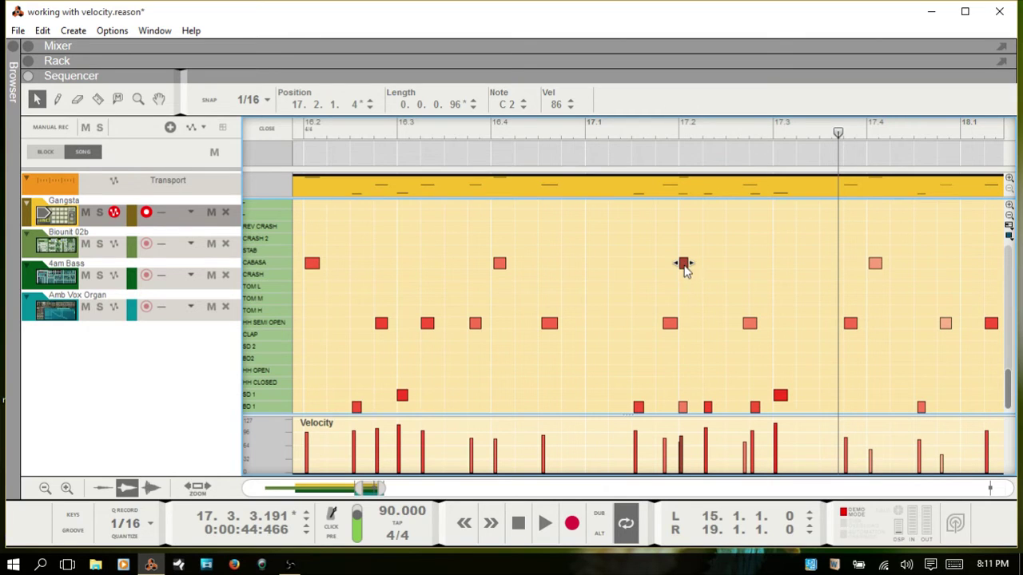
double_click(557, 106)
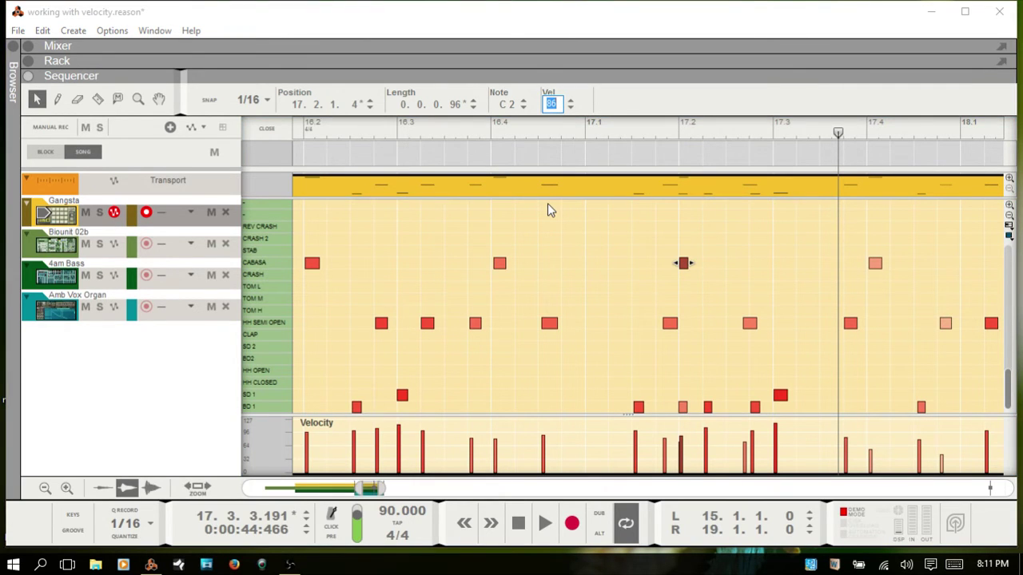
type("50")
key("Return")
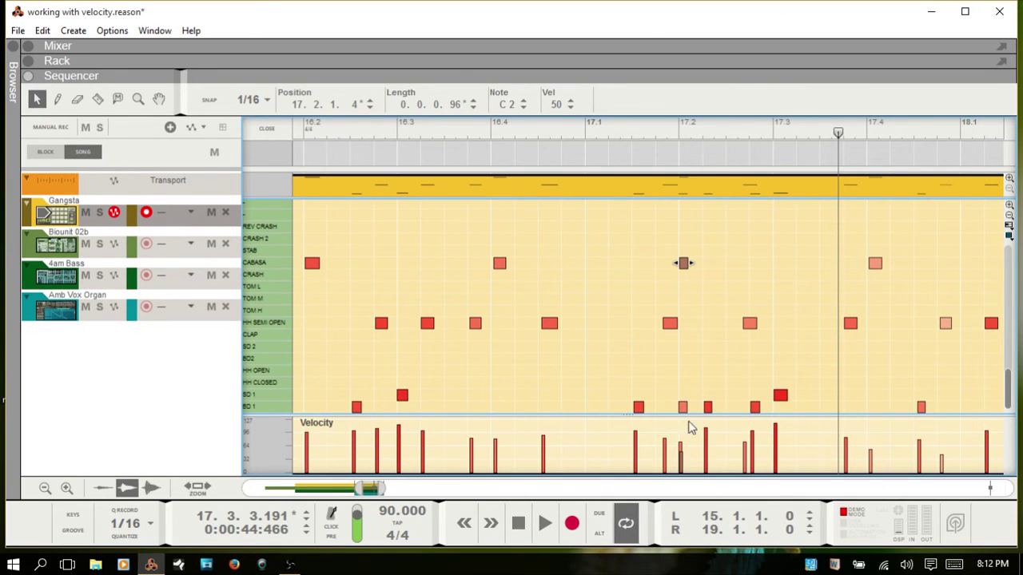
double_click(554, 104)
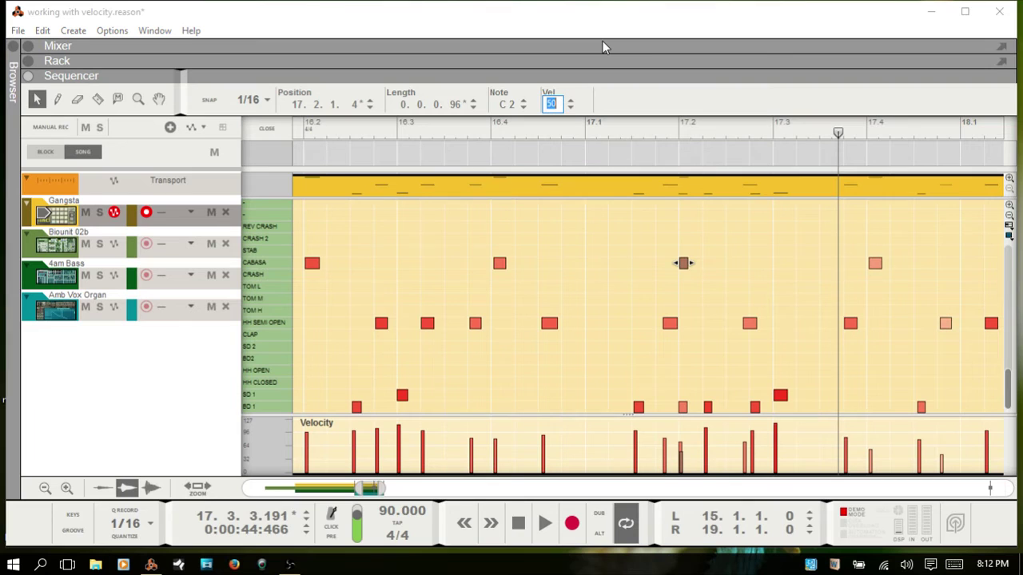
type("80")
key("Return")
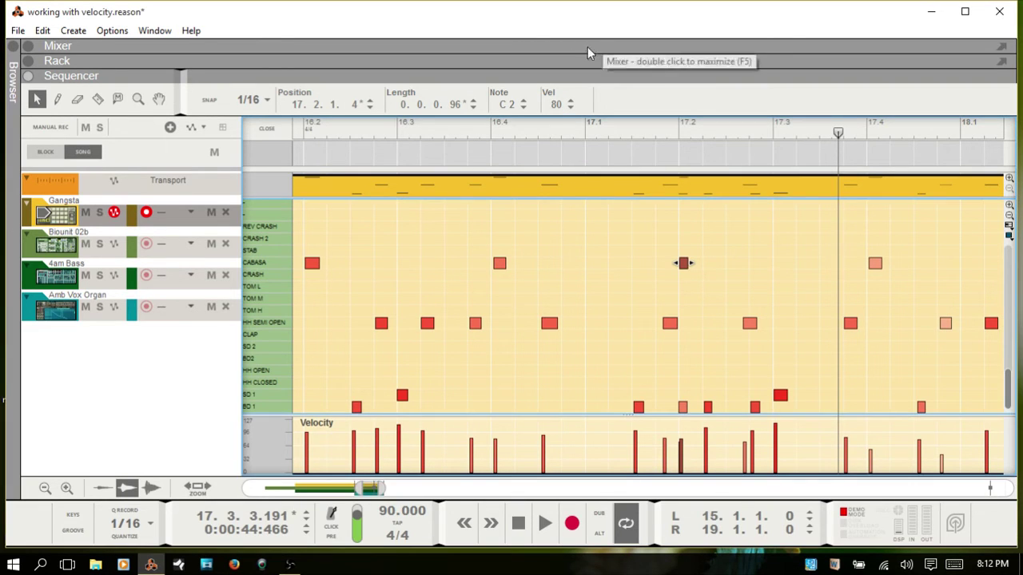
Set the BD 1 kick at 17.2 to velocity 80 as well.
left_click(683, 409)
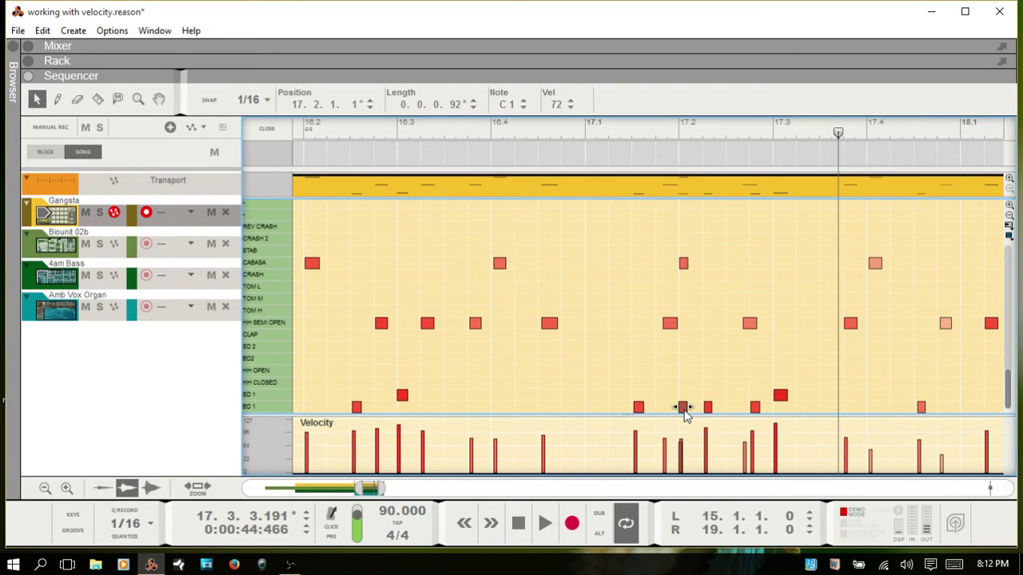
double_click(557, 108)
type("80")
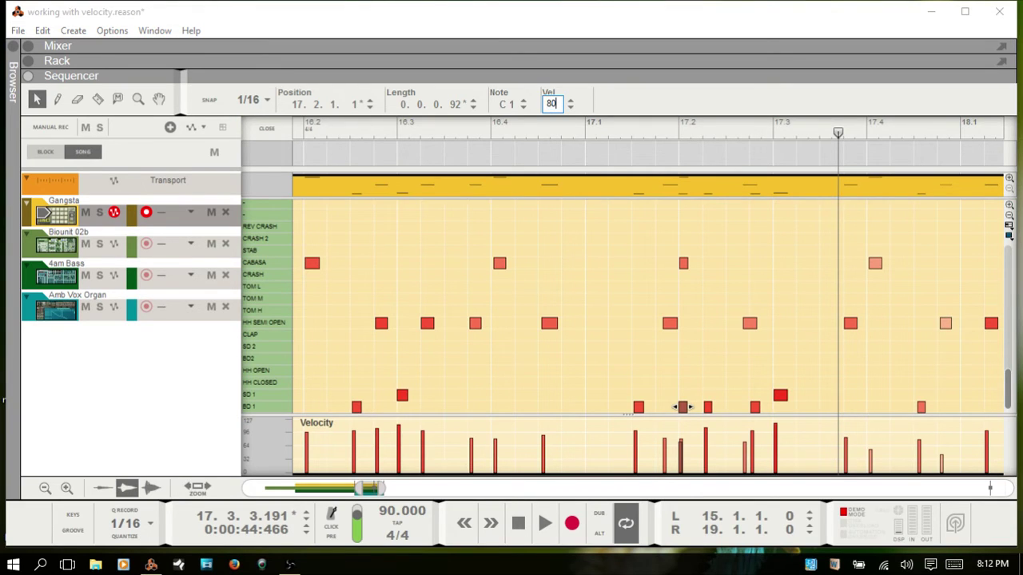
key("Return")
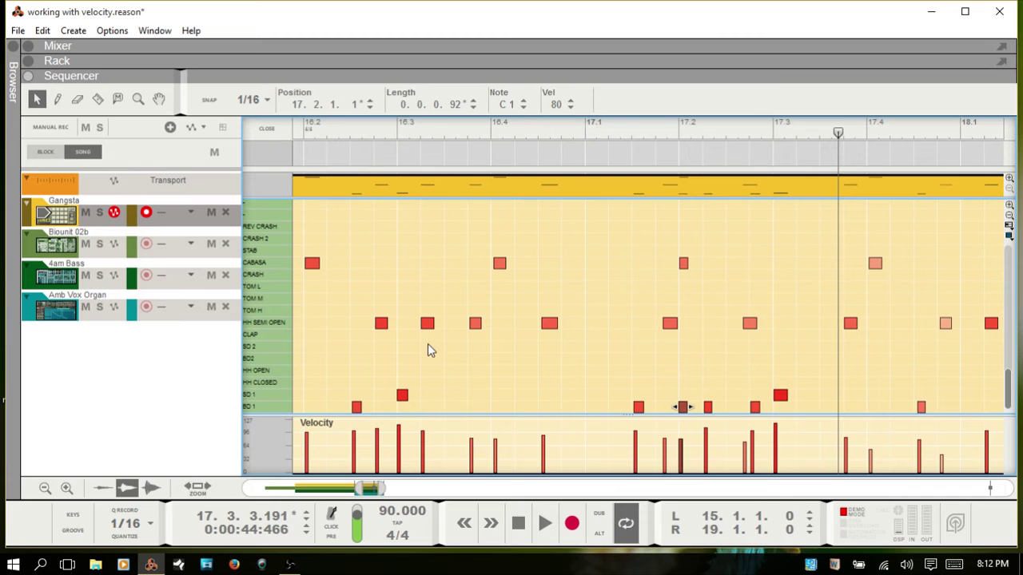
left_click_drag(460, 294, 600, 341)
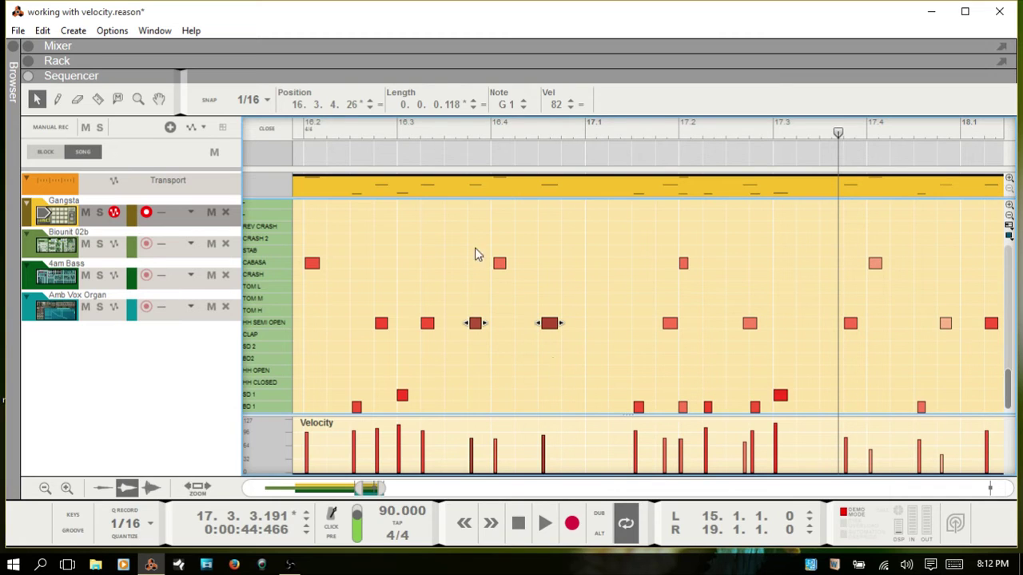
left_click_drag(443, 221, 571, 349)
left_click(556, 106)
double_click(556, 106)
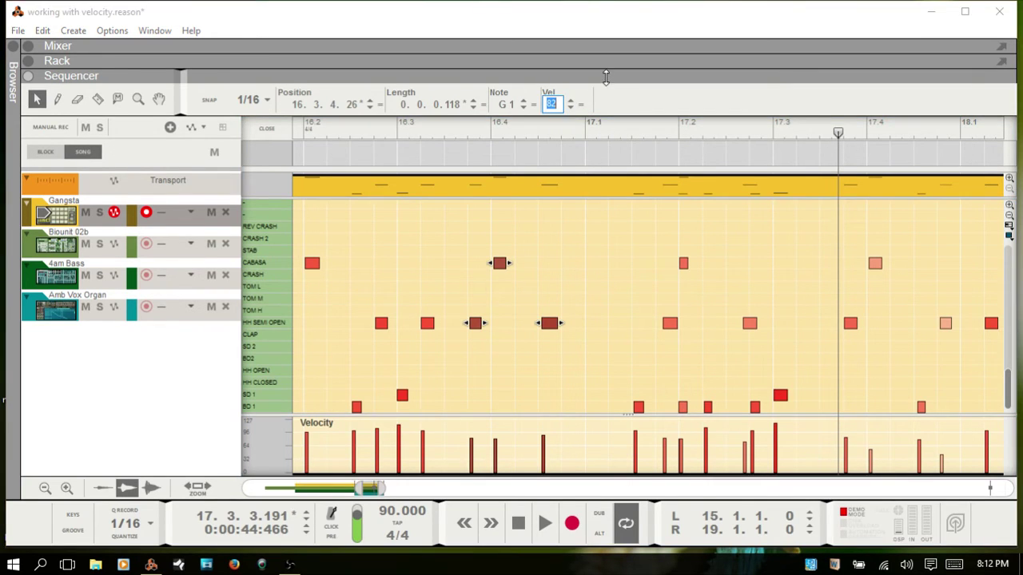
type("121")
key("Return")
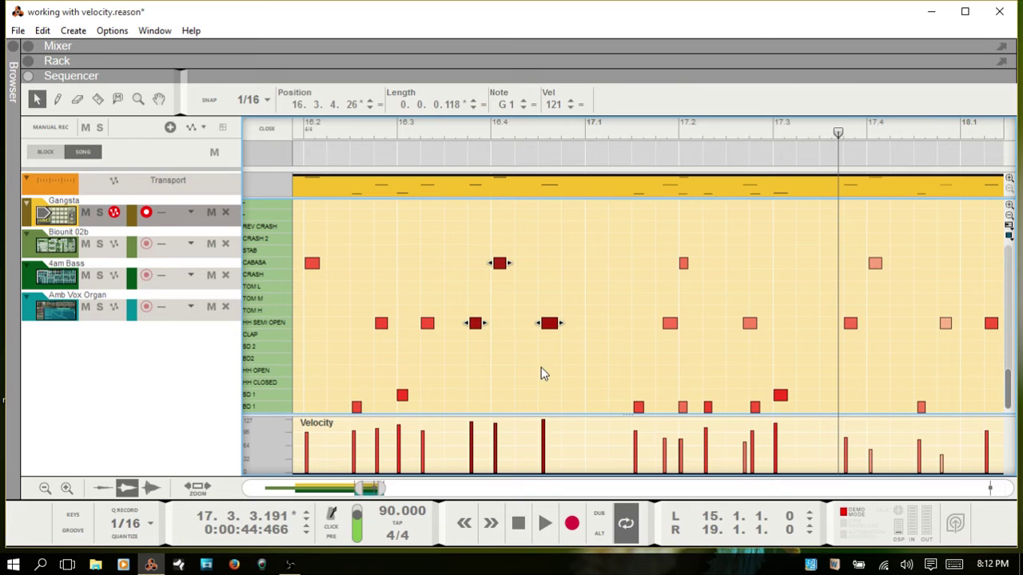
double_click(559, 105)
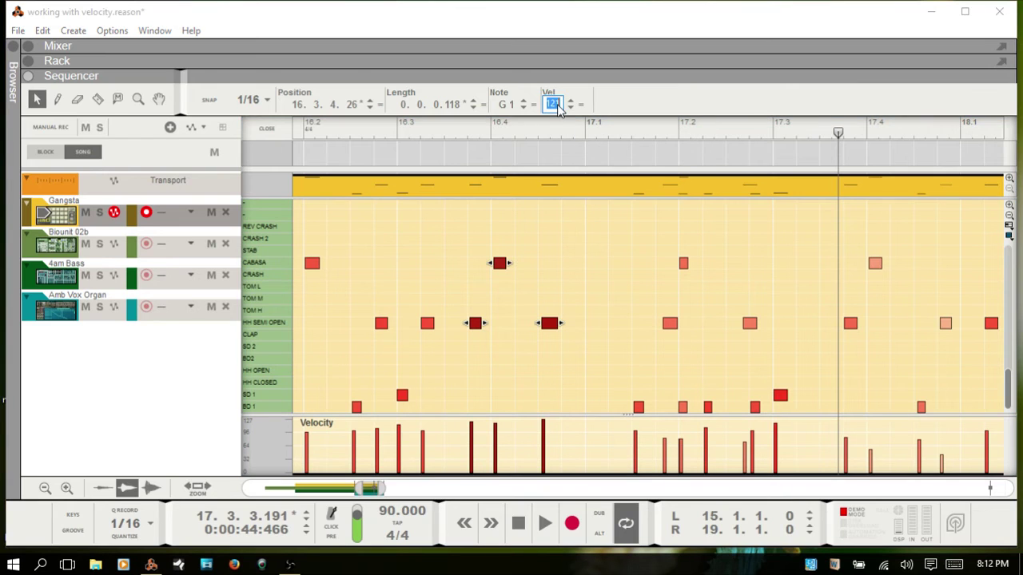
key("Return")
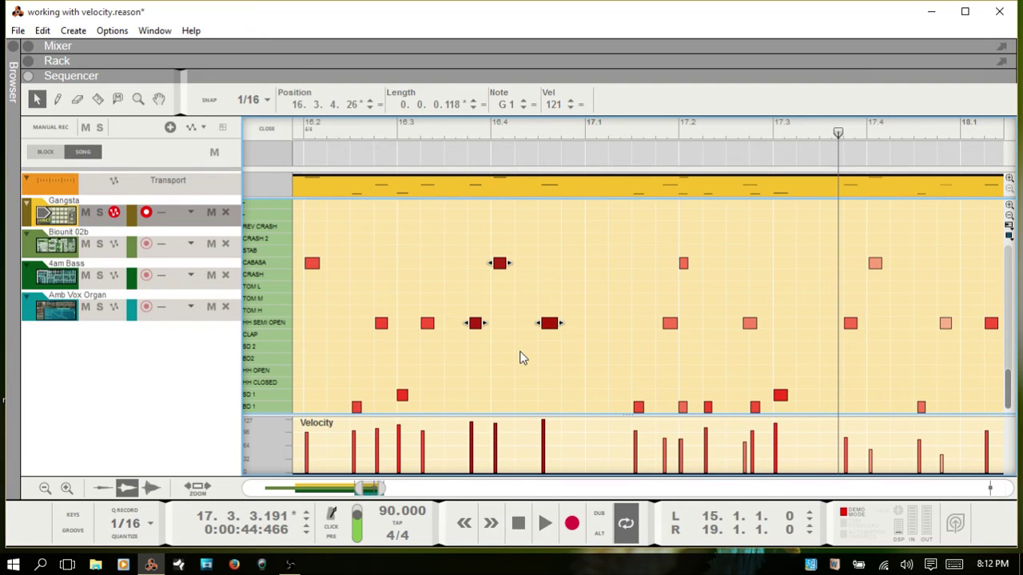
type("82")
key("Return")
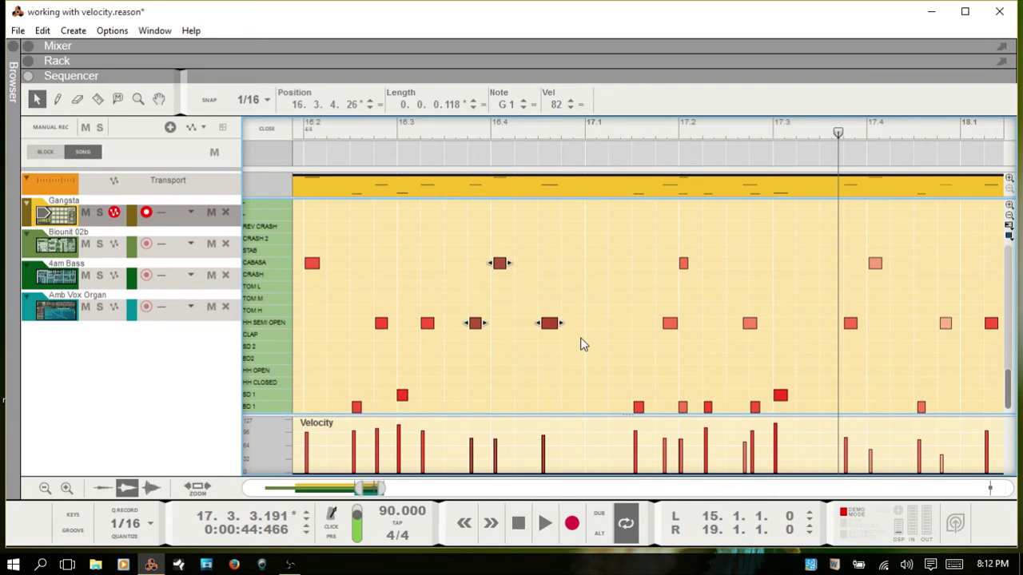
left_click(626, 334)
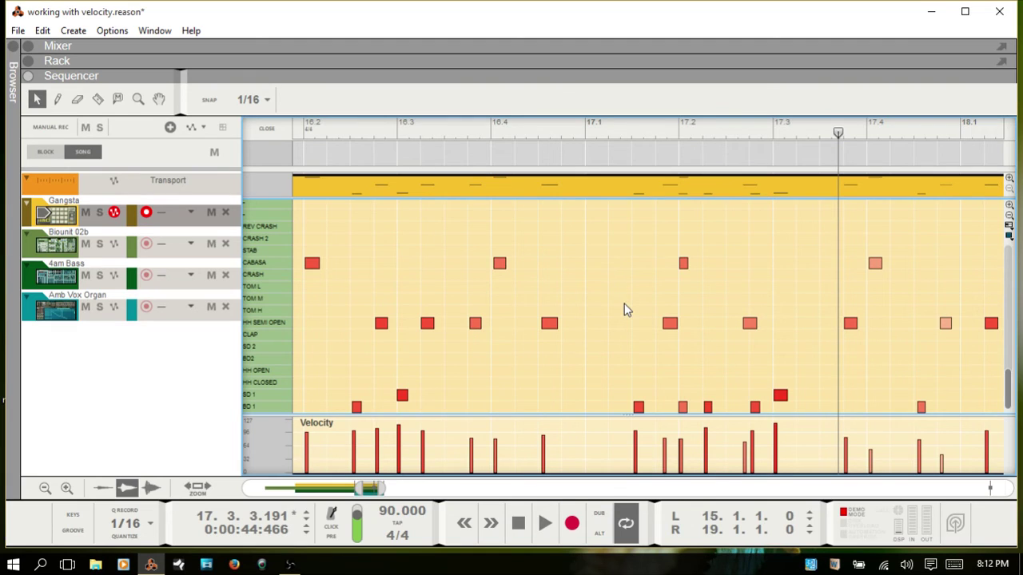